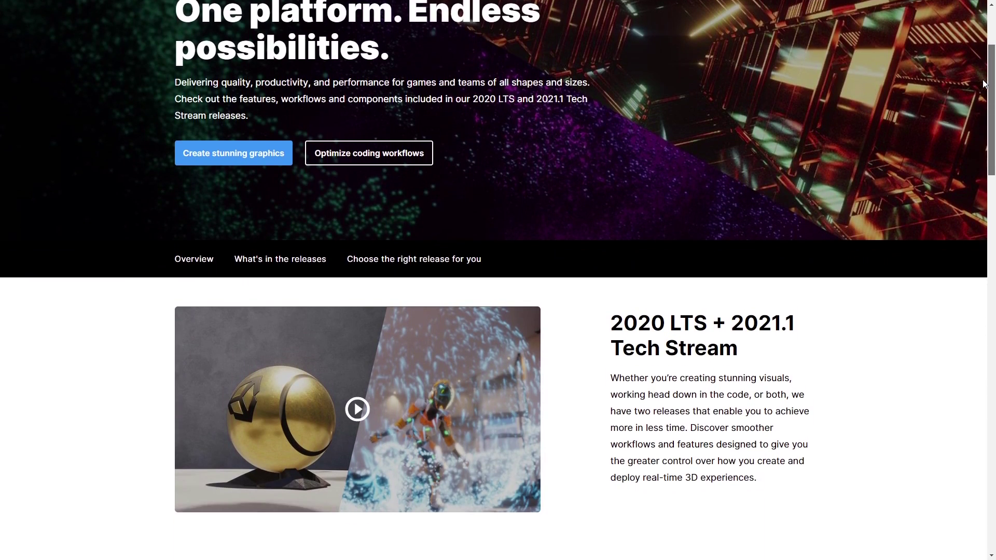
scroll(983, 83, "down", 3)
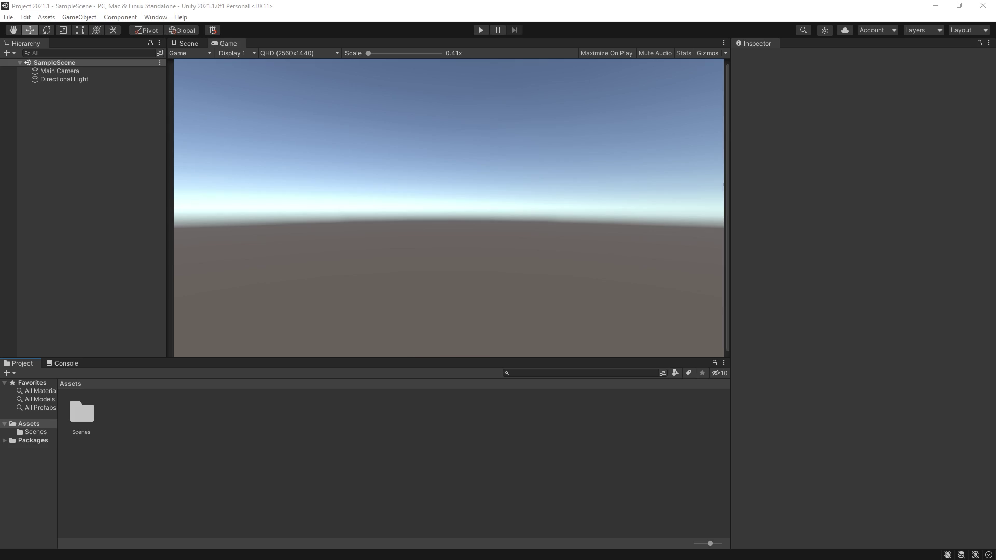
- Import the full SPGameKit 0.1.1 package and open the project's SP > Units > High Level Units folder
left_click_drag(1, 454, 187, 418)
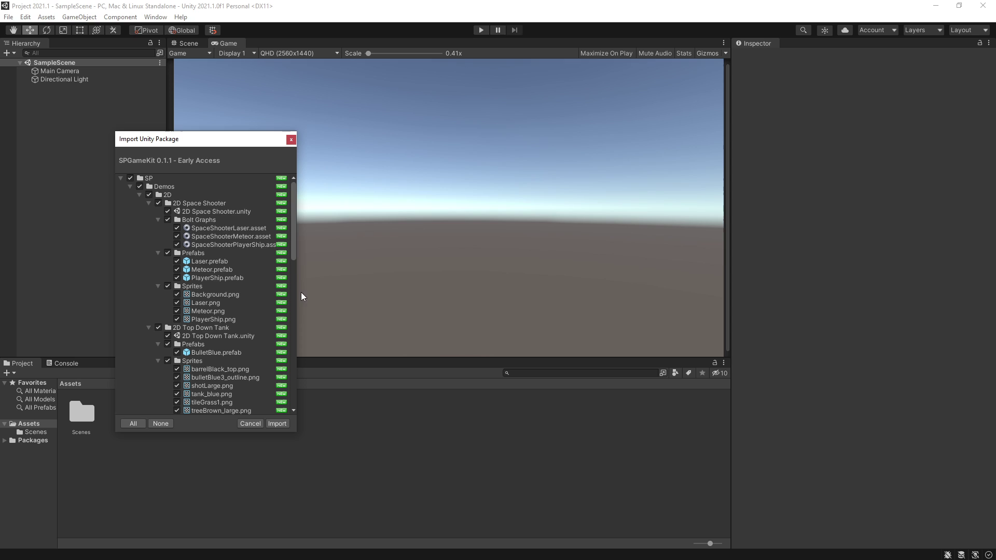
left_click(281, 422)
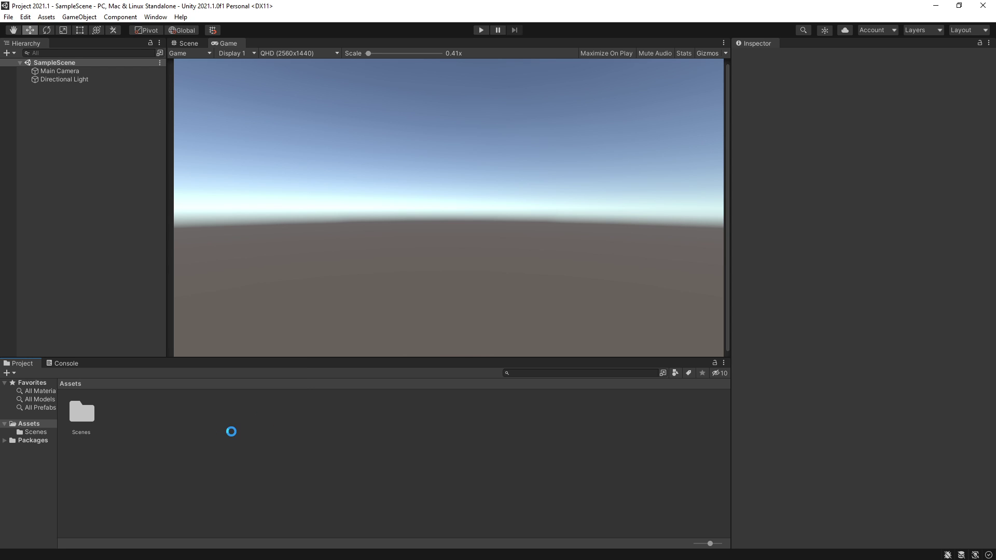
double_click(122, 412)
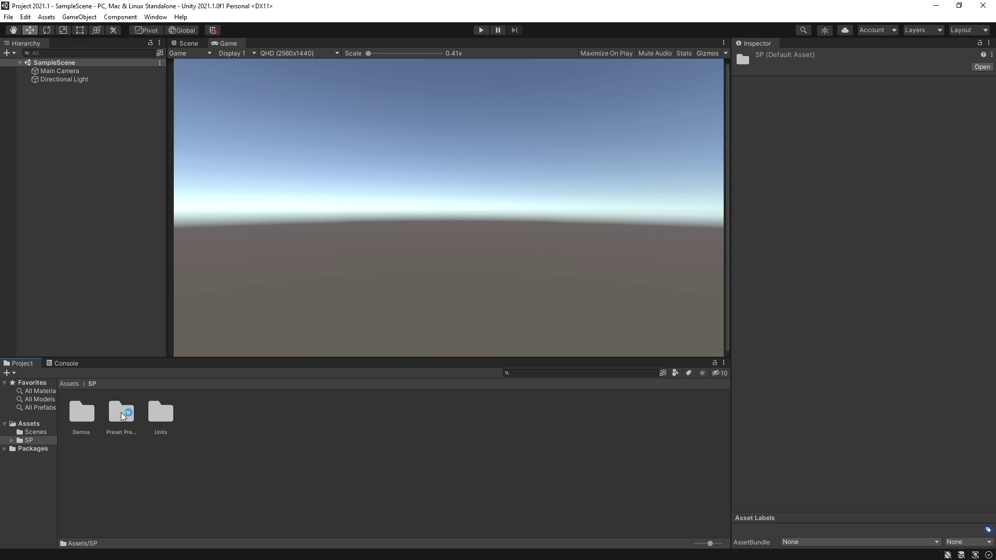
double_click(161, 412)
double_click(91, 414)
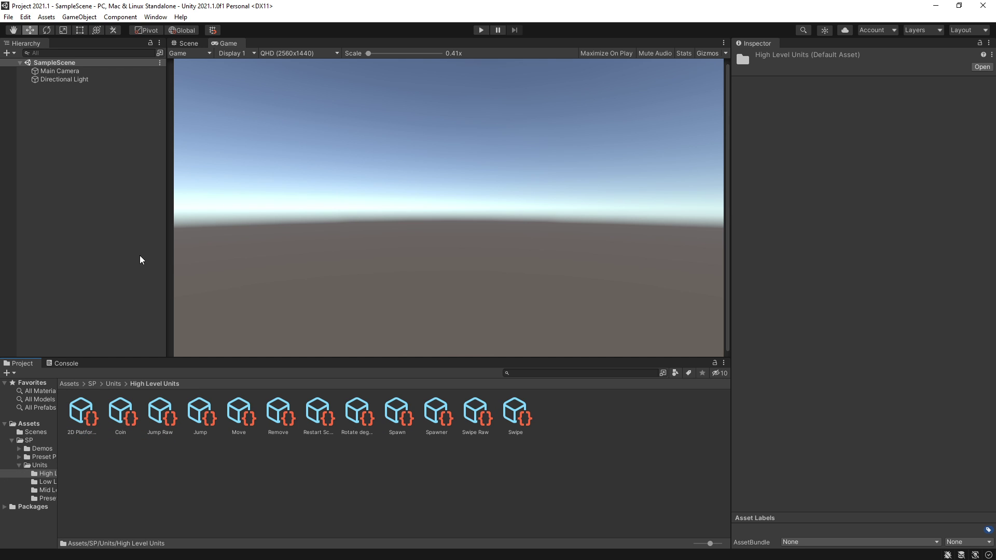
- Run Fix Missing Scripts in the project's Visual Scripting settings, replace all missing script references, and close the settings
left_click(25, 17)
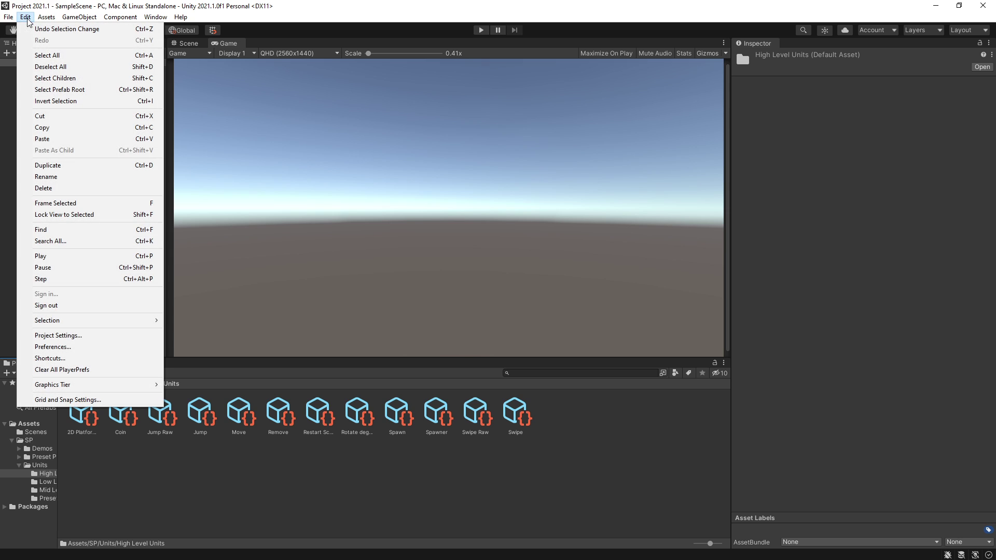
left_click(95, 336)
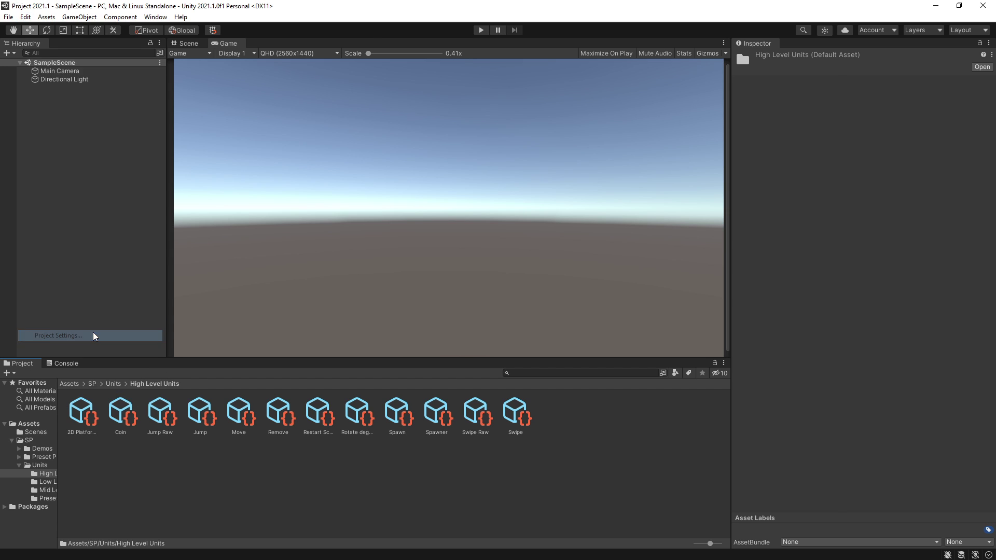
left_click(82, 305)
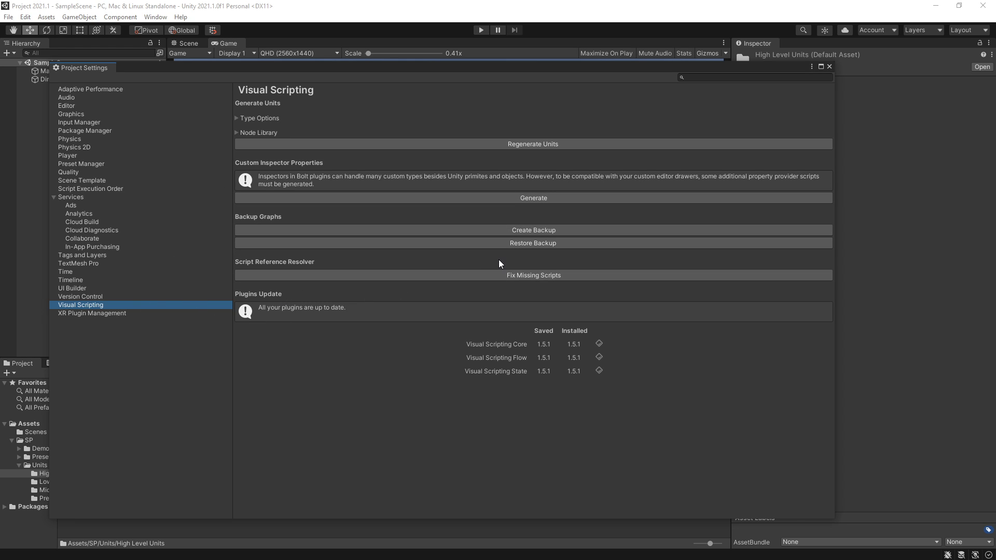
left_click(522, 276)
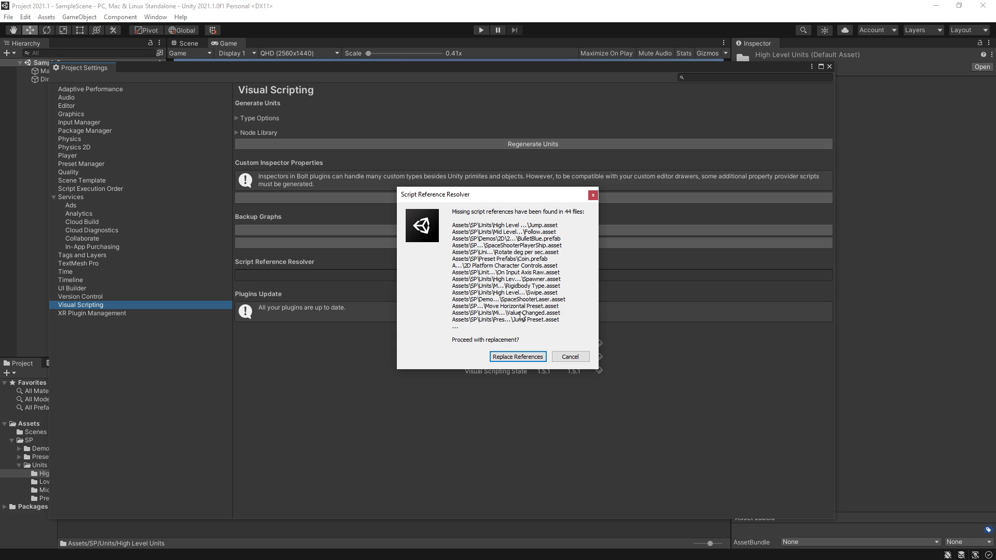
left_click(517, 357)
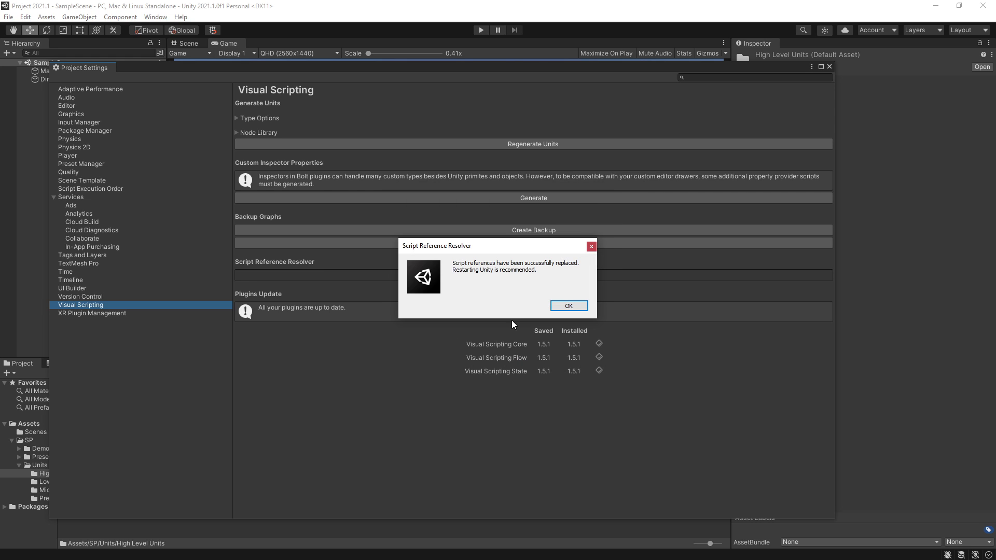
left_click(568, 306)
left_click(829, 67)
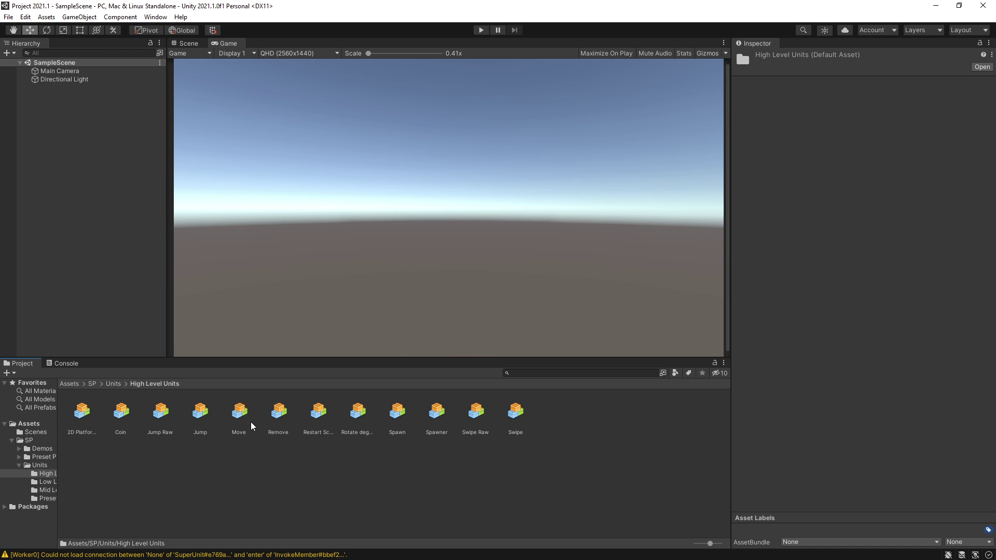
- Examine the node layout of the Remove script graph from the High Level Units folder, including its available unit types
left_click(200, 411)
left_click(278, 411)
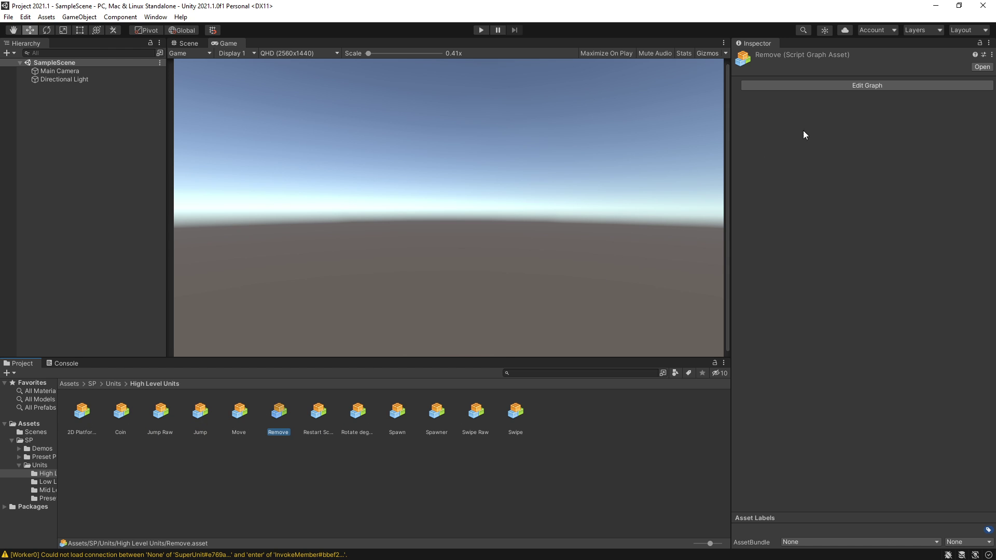
left_click(852, 85)
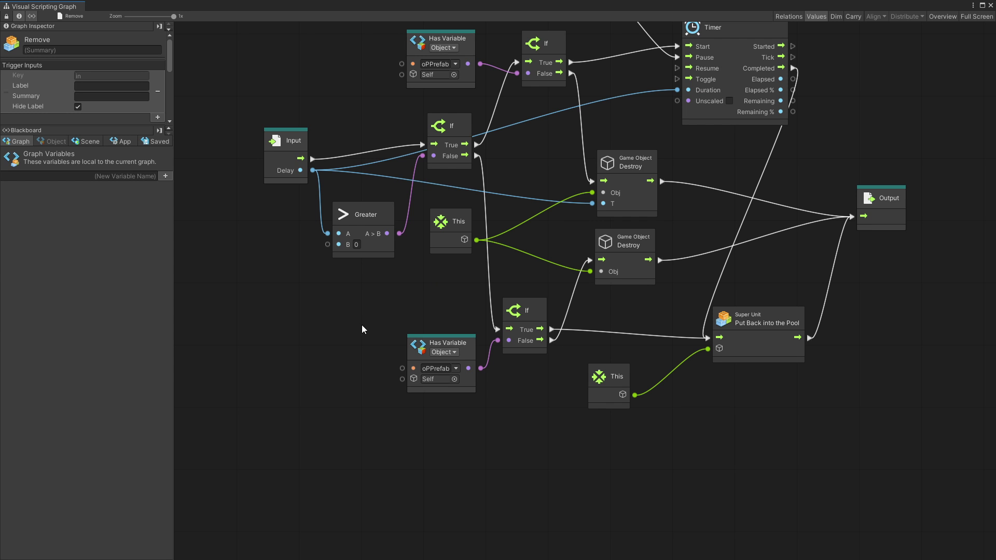
middle_click_drag(348, 325, 285, 378)
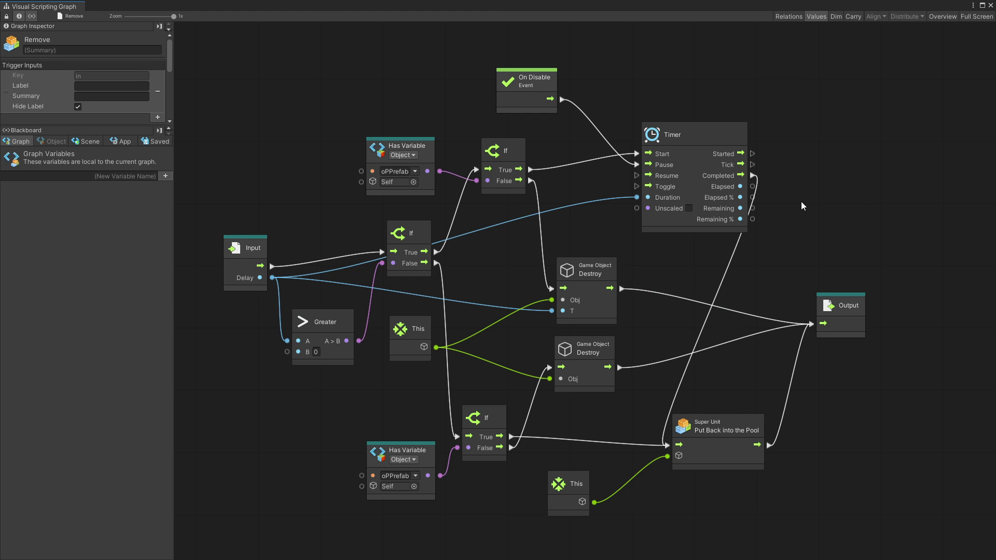
scroll(801, 201, "up", 3)
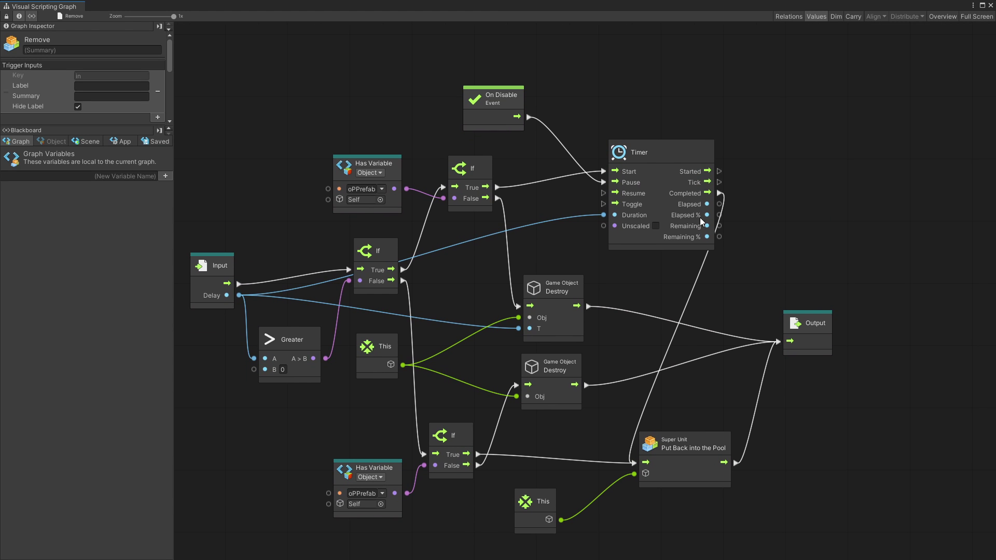
right_click(469, 269)
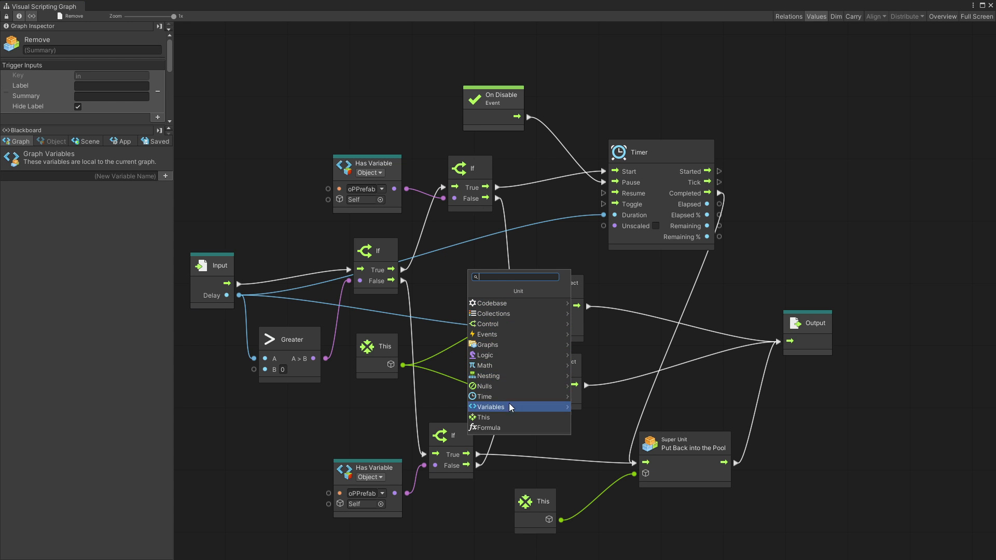
key("Escape")
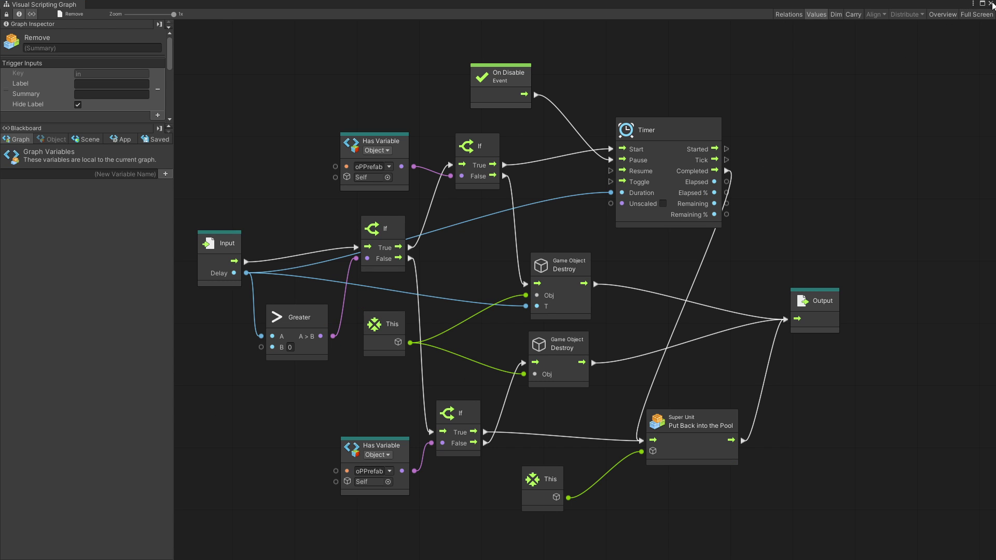
left_click(991, 3)
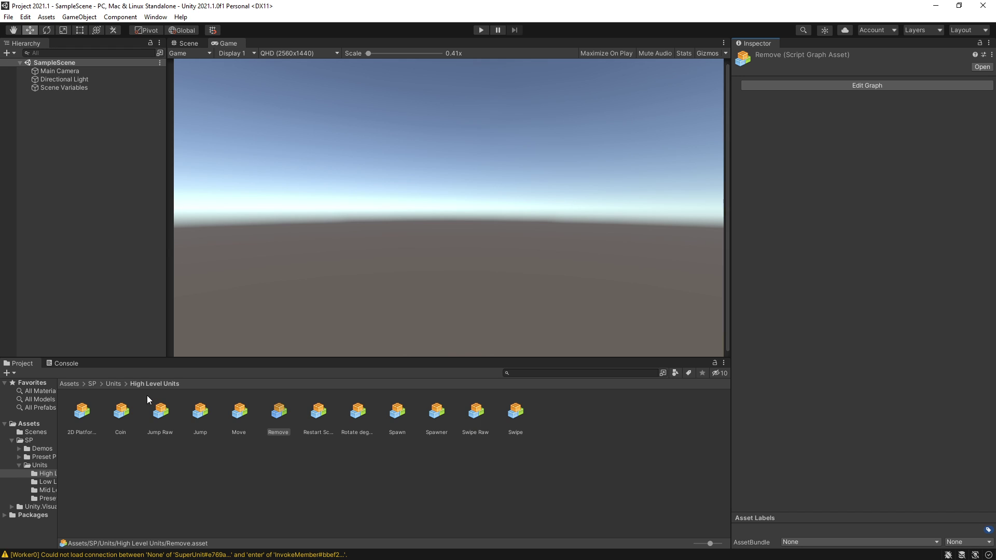
- Open the 2D Space Shooter scene from the SP > Demos > 2D > 2D Space Shooter folder
left_click(92, 384)
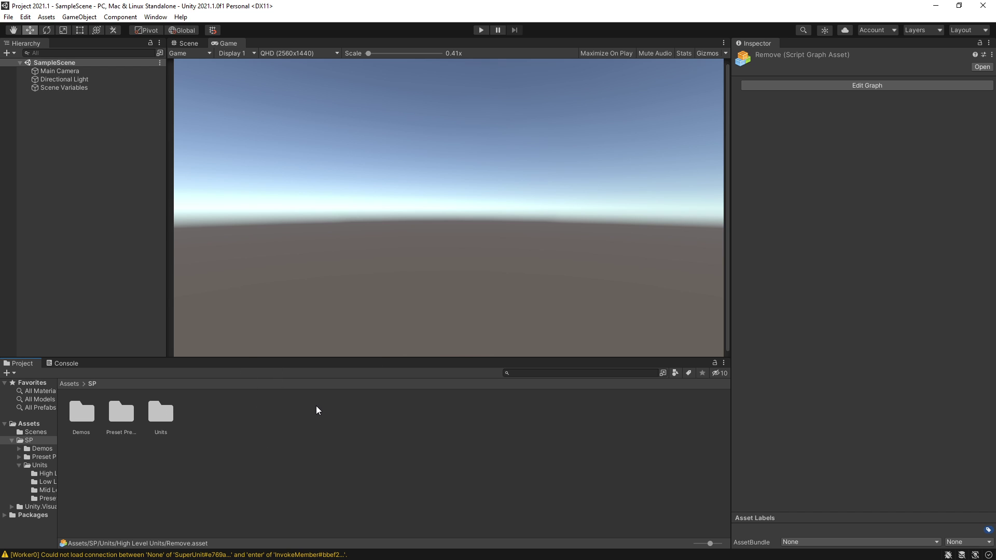
double_click(81, 413)
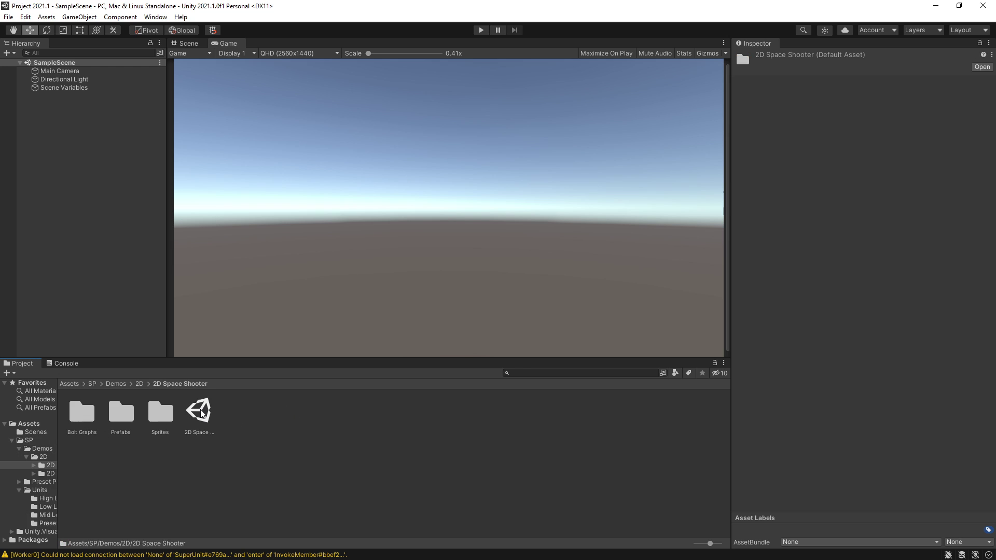
left_click(203, 413)
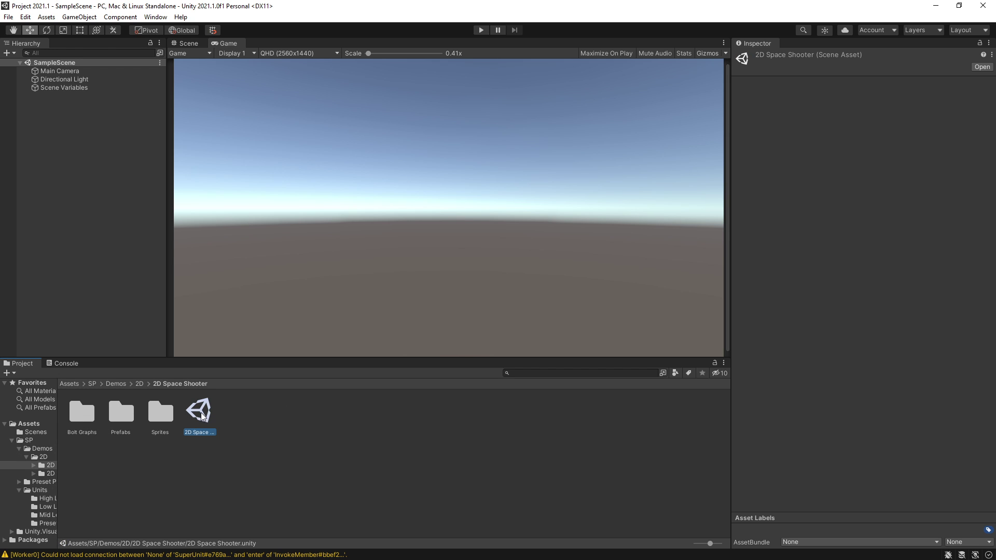
double_click(202, 414)
- In the PlayerShip graph's Explode super unit, choose an object for the Spawn unit's empty game object input and close the graph
left_click(817, 485)
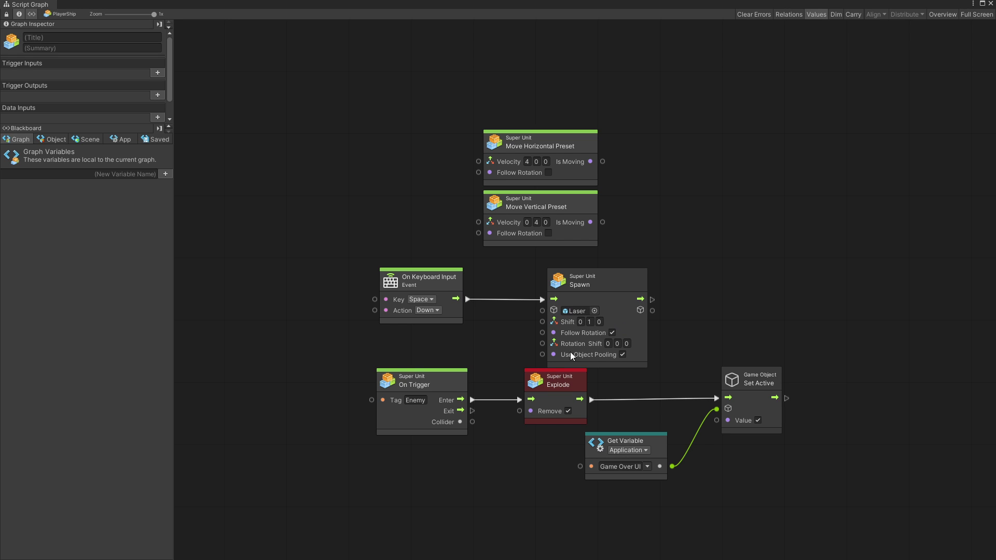
double_click(554, 381)
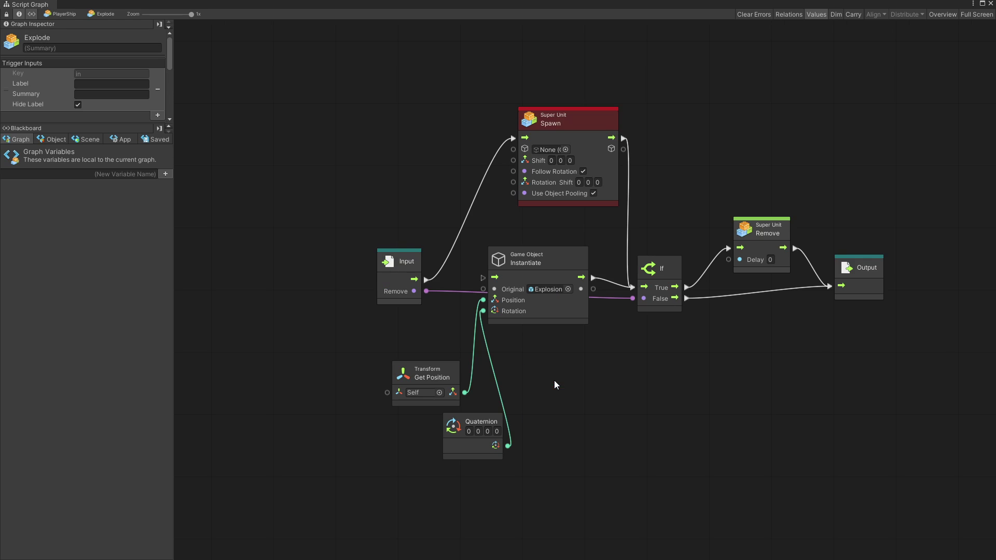
left_click(565, 149)
double_click(540, 200)
left_click(990, 3)
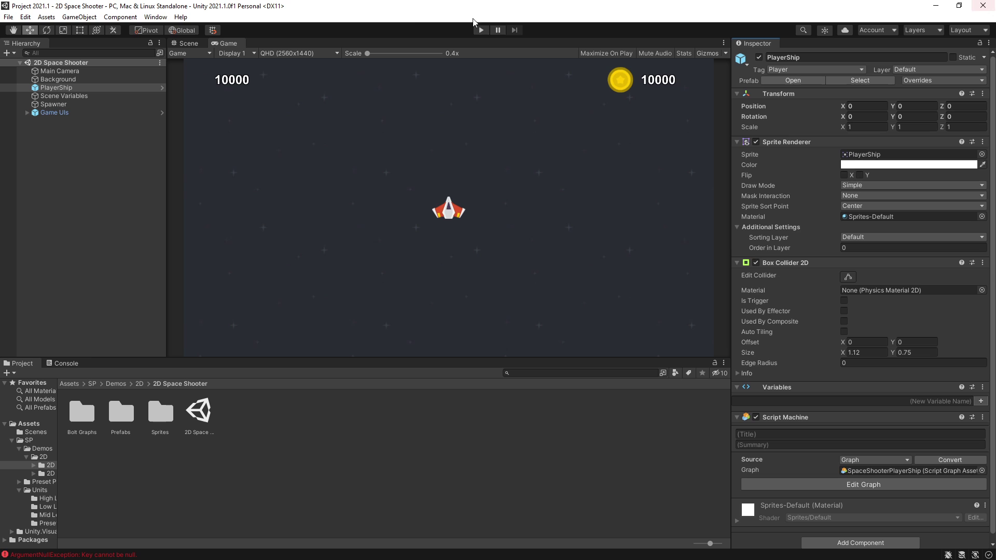
- Play-test the 2D Space Shooter scene by steering the ship around the meteors, and stop play mode
left_click(480, 30)
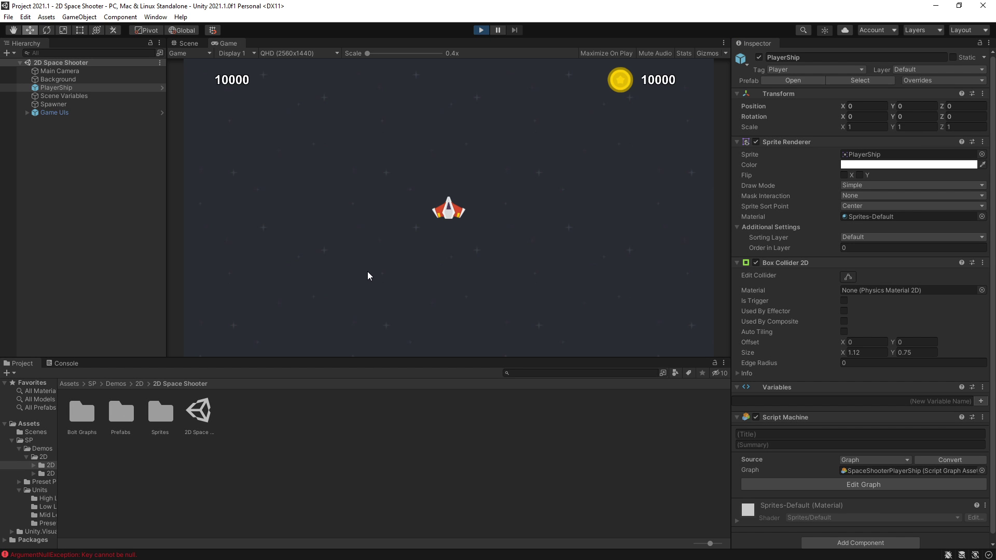
key("Right")
key("Left")
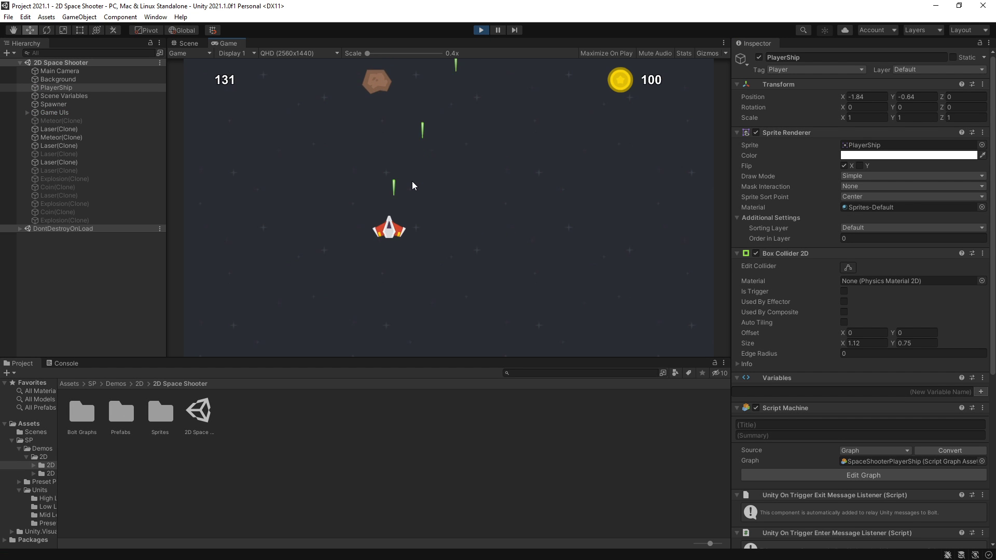
key("Up")
key("ctrl+p")
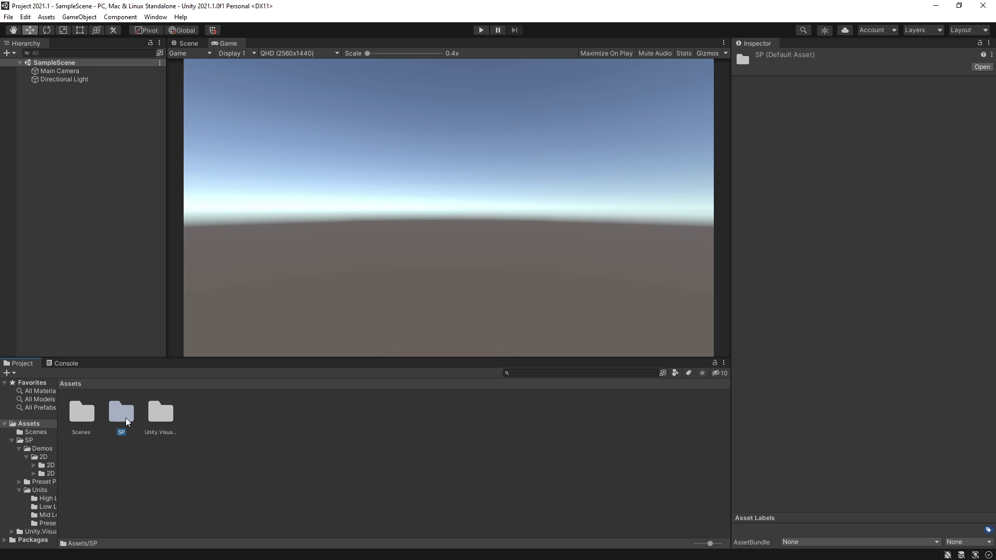
- Delete the SP folder from the project's Assets and re-import the full SPGameKit 0.1.1 package
key("Delete")
left_click(524, 306)
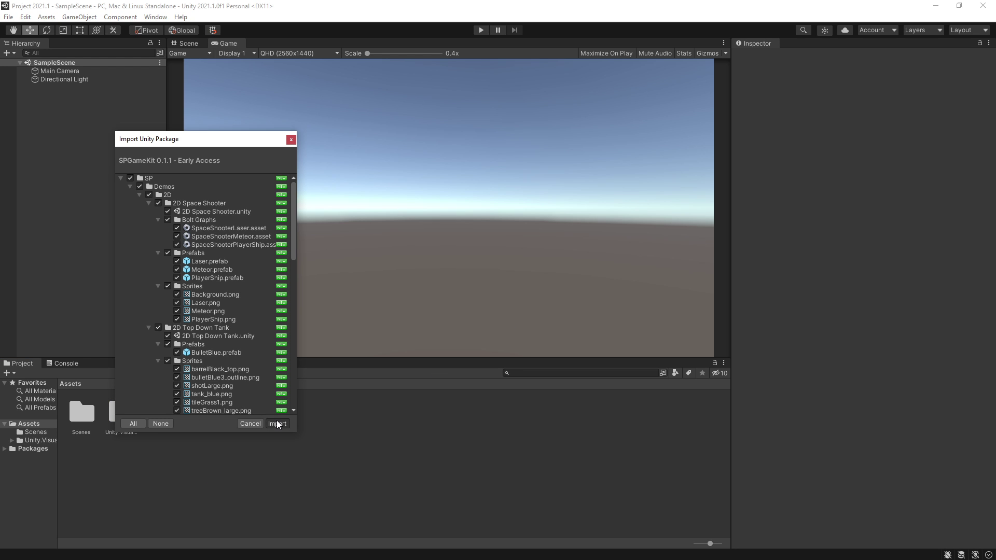
left_click(277, 424)
- Fix the missing scripts of the re-imported package in the Visual Scripting project settings by replacing the references
left_click(25, 17)
left_click(77, 335)
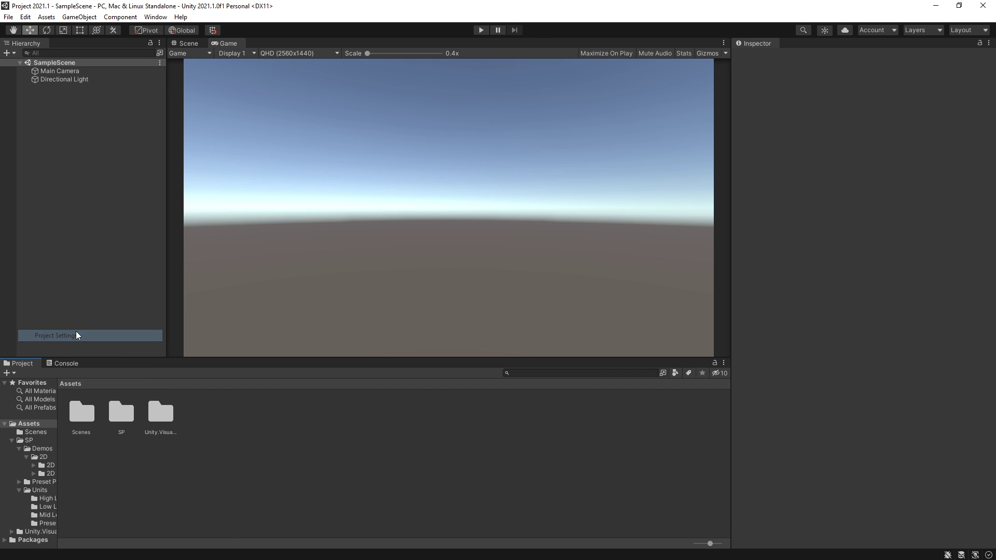
left_click(521, 275)
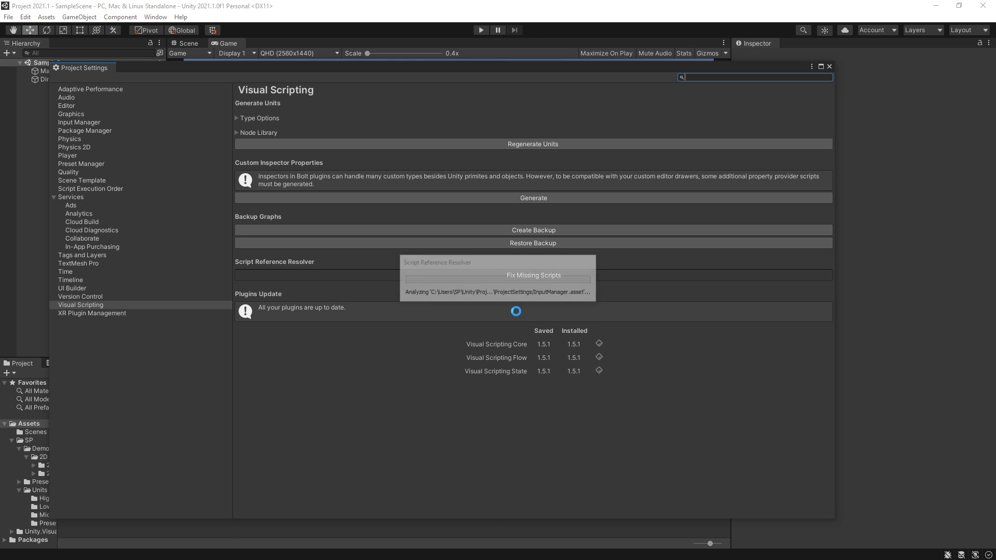
left_click(514, 355)
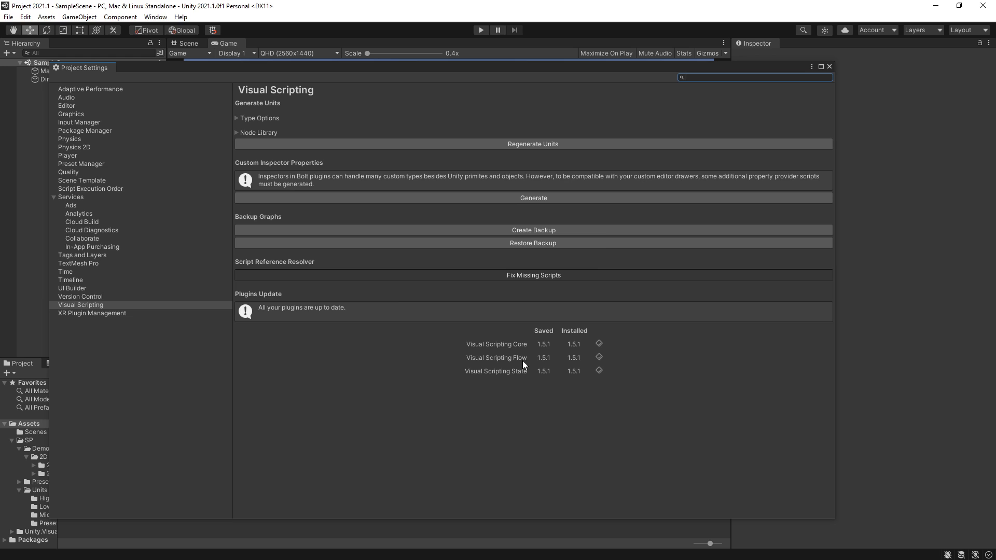
left_click(570, 309)
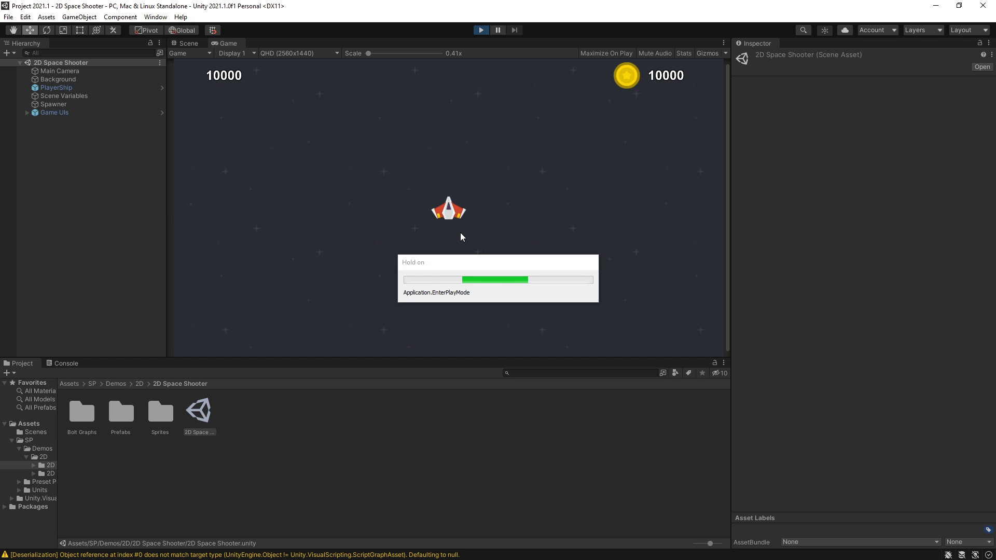
- Play-test the 2D Space Shooter scene with the re-imported package, steering the ship to shoot meteors and collect coins
key("Right")
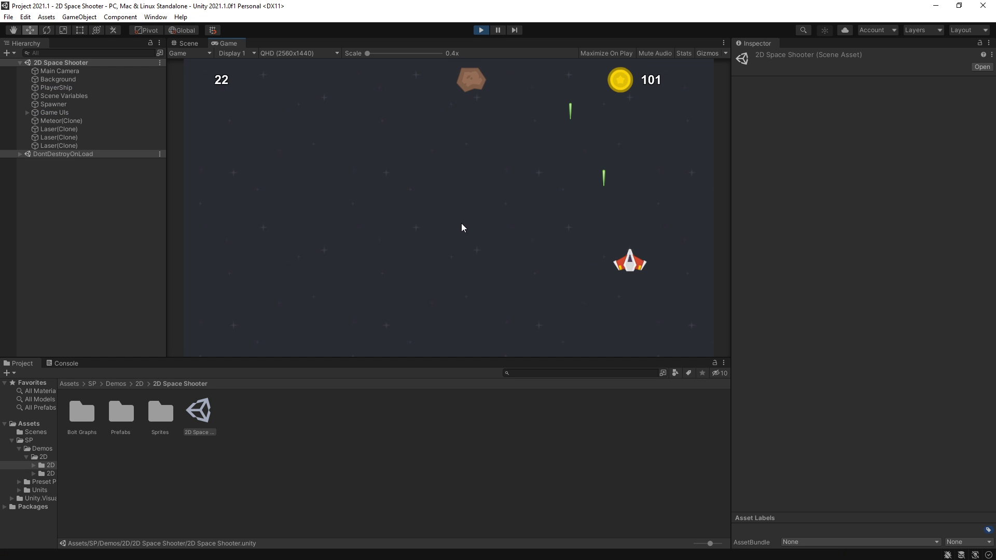
key("Left")
key("Left")
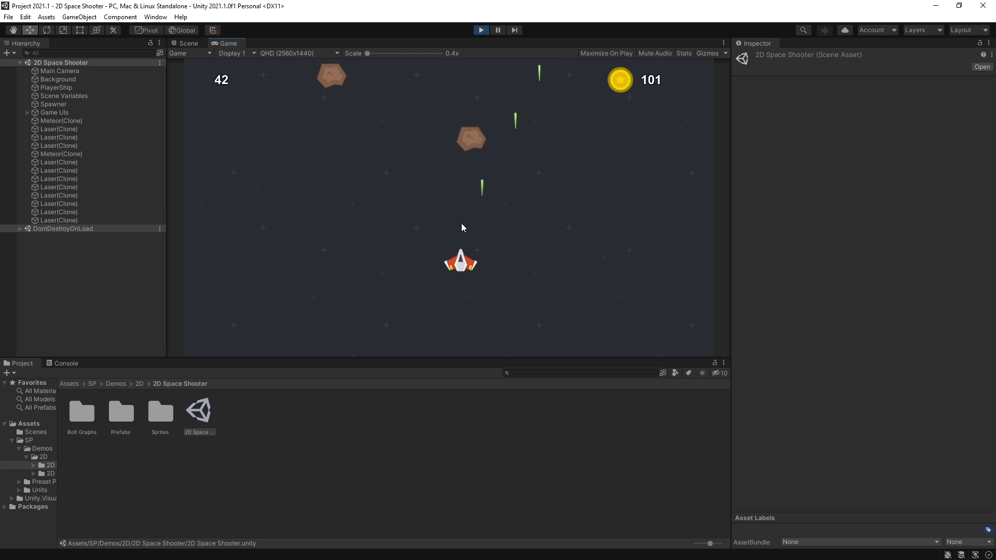
key("Left")
key("Left")
key("Up")
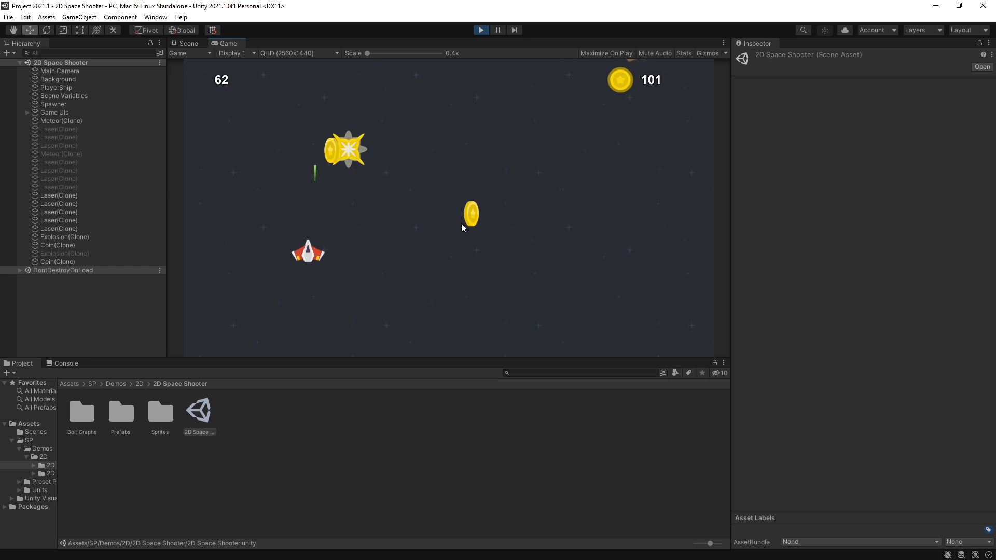
key("Right")
key("Down")
key("Right")
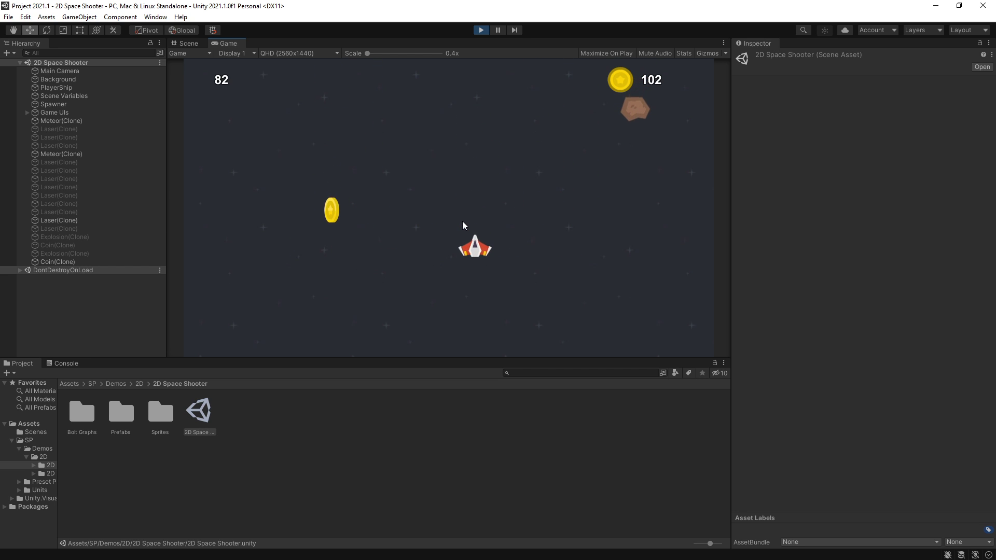
key("Left")
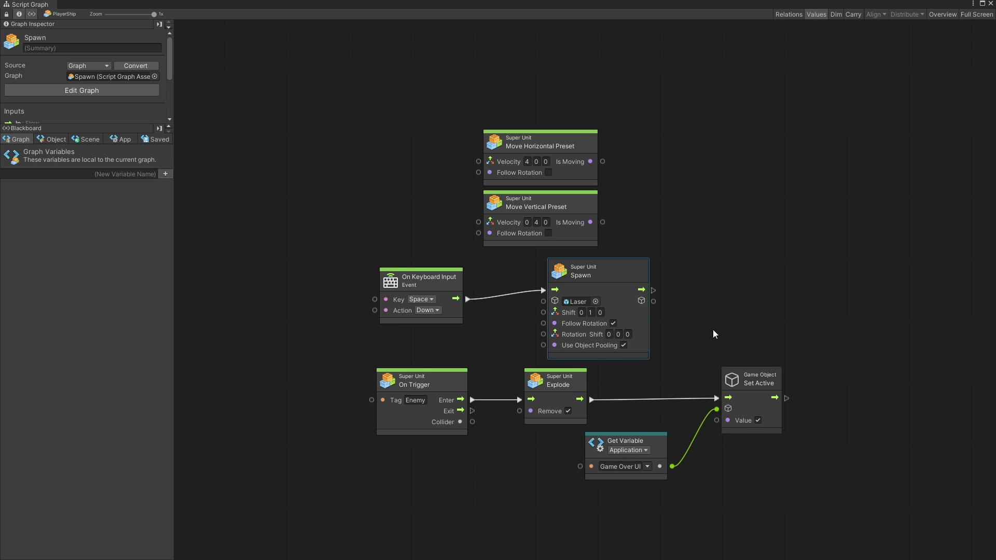
- Examine the Spawn and Explode super units in the PlayerShip script graph
middle_click_drag(728, 322, 683, 344)
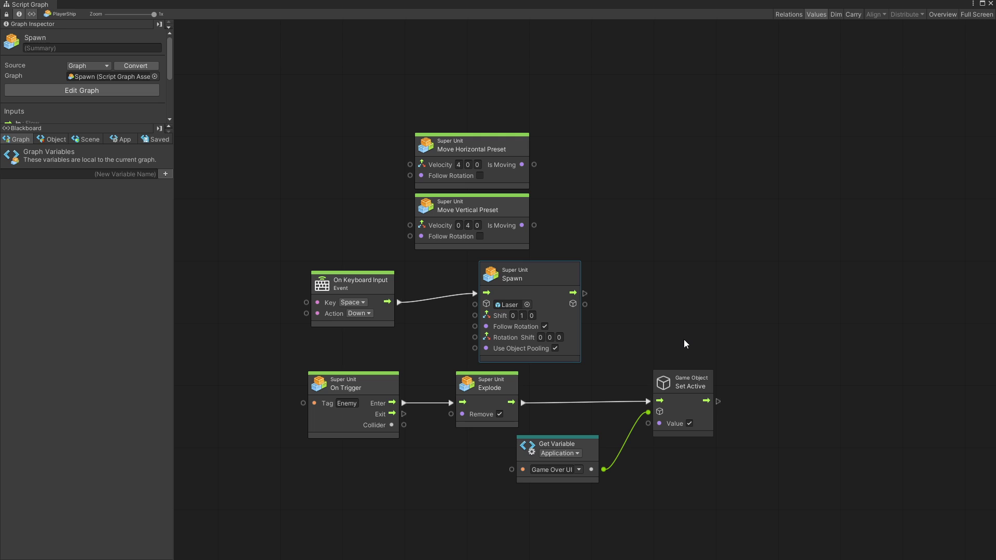